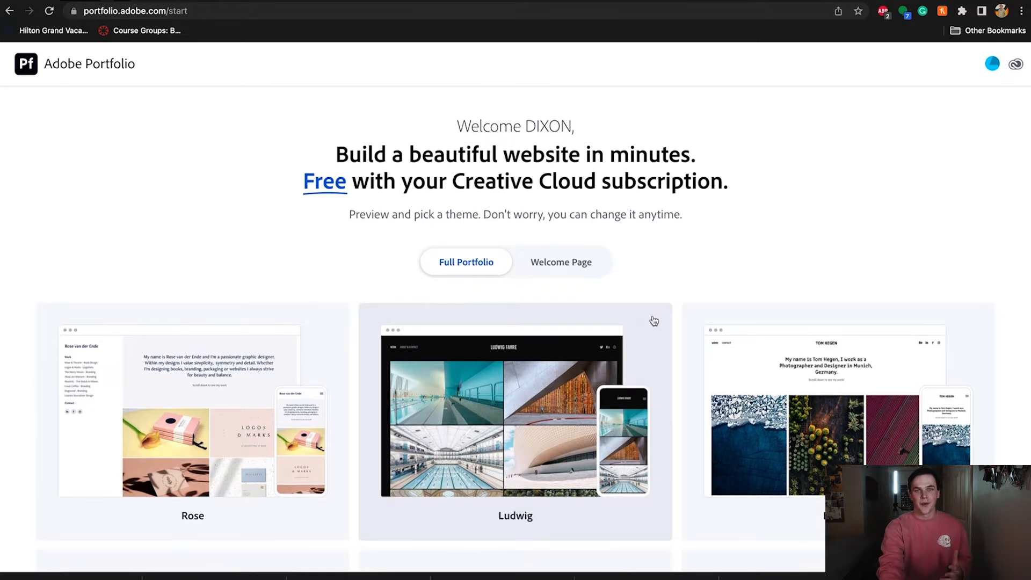
# Step: Browse the full portfolio themes and preview the red art director theme at phone size
pyautogui.scroll(-5, 632, 388)
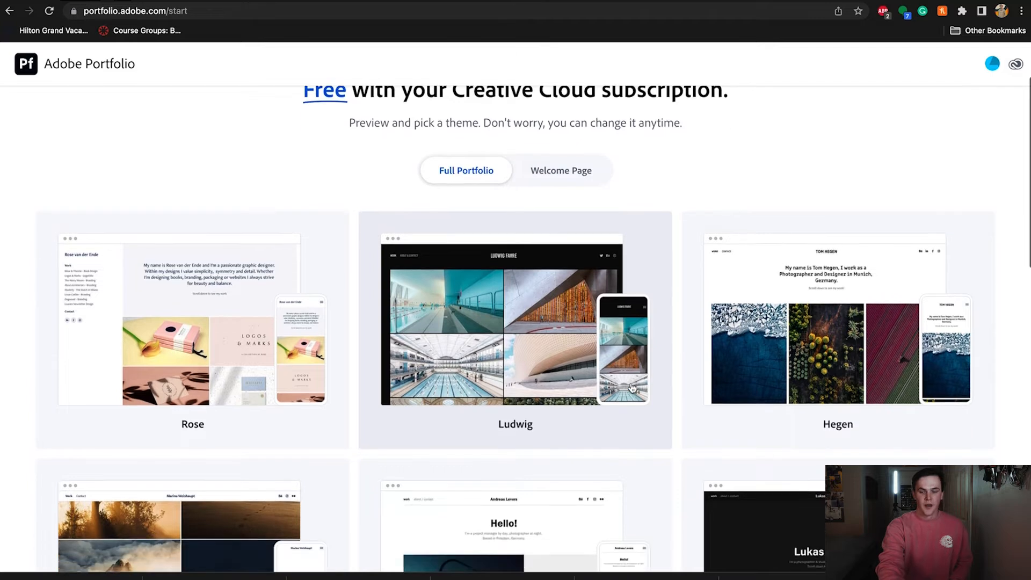
pyautogui.scroll(-3, 632, 387)
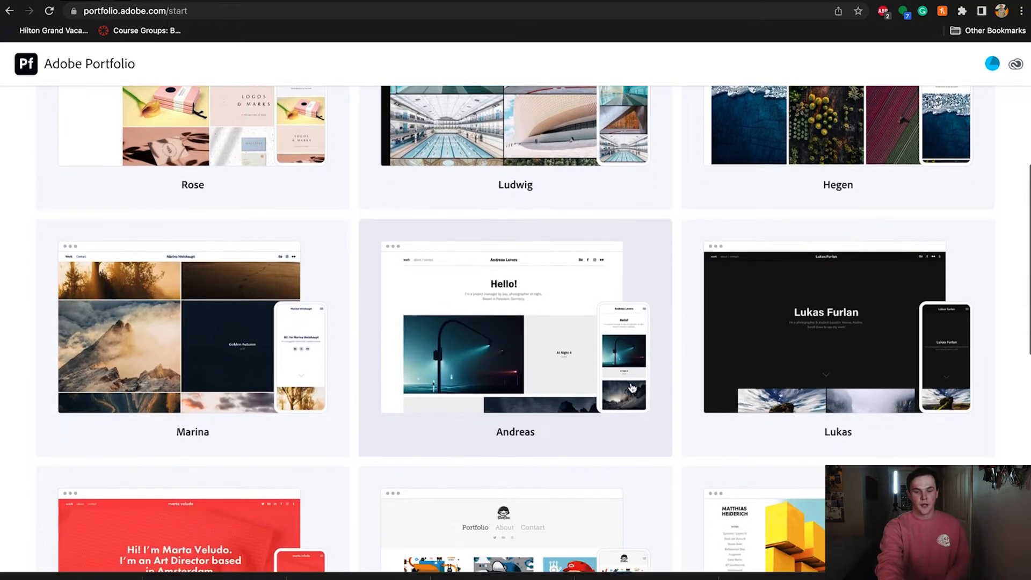
pyautogui.scroll(-2, 632, 387)
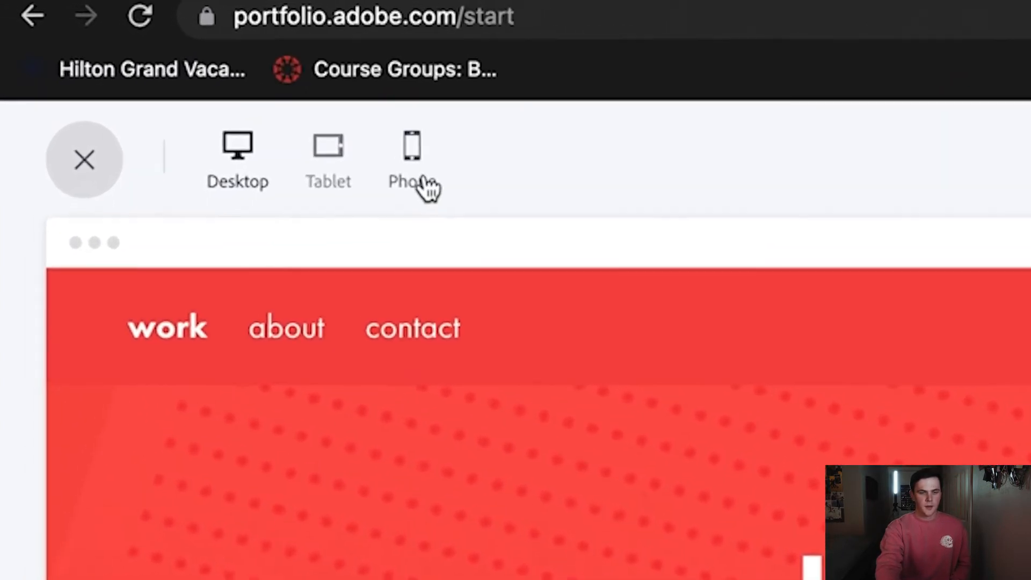
pyautogui.click(474, 204)
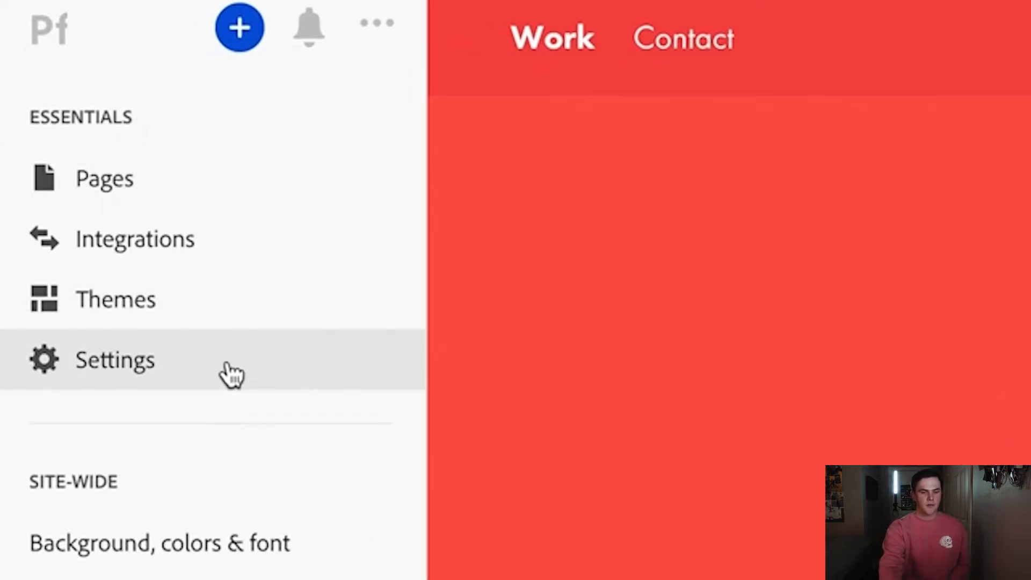
# Step: Open the integrations and review the import options for Behance, Adobe Lightroom and Adobe Stock
pyautogui.click(192, 253)
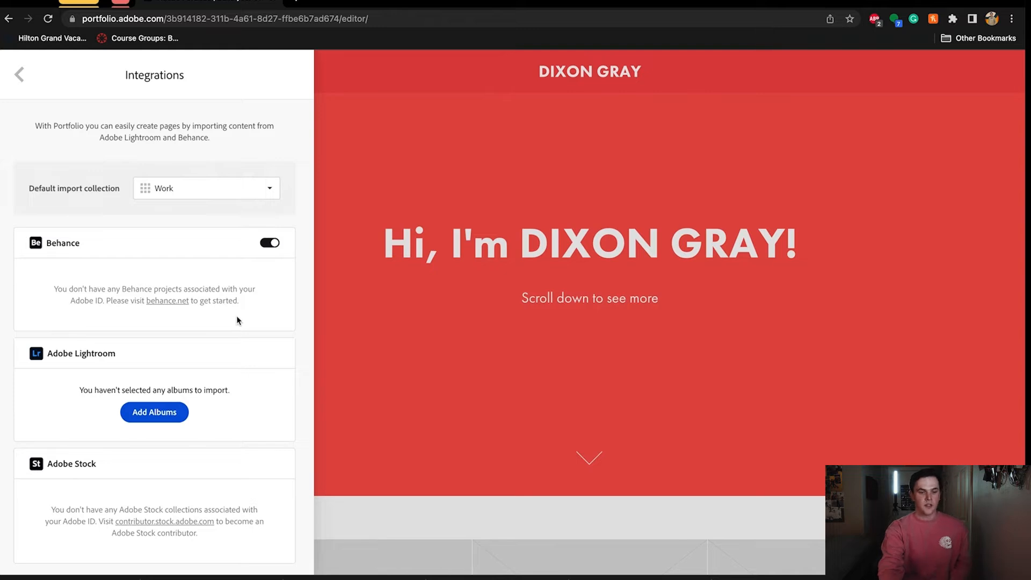
pyautogui.scroll(-2, 263, 378)
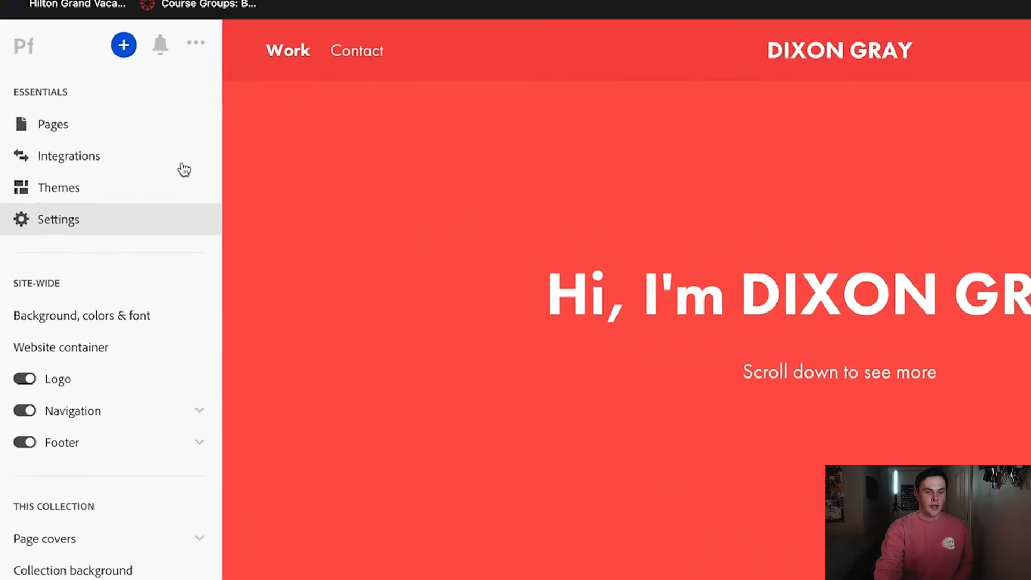
# Step: Create a custom page named About with Navigation as its destination
pyautogui.click(165, 133)
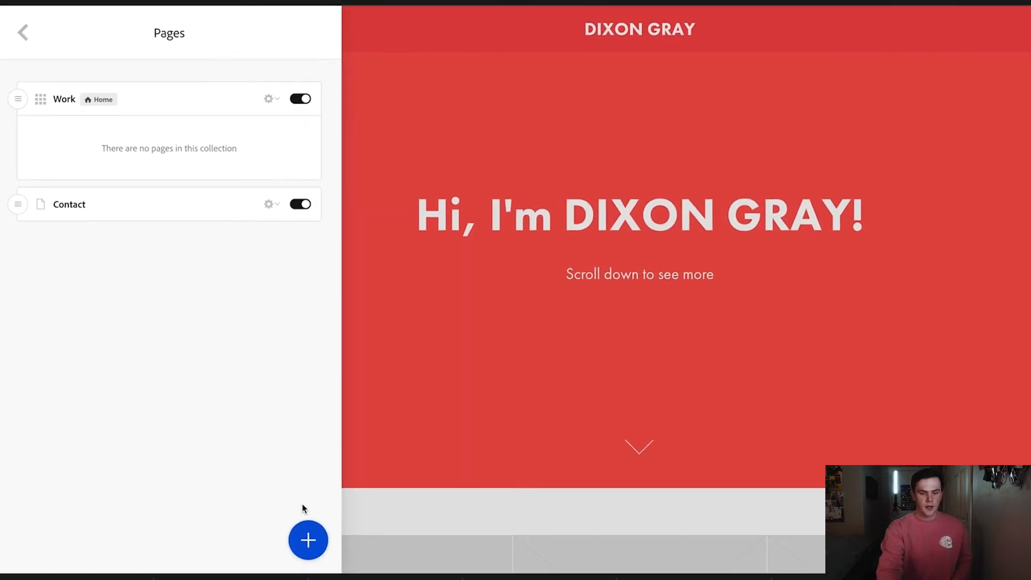
pyautogui.click(309, 539)
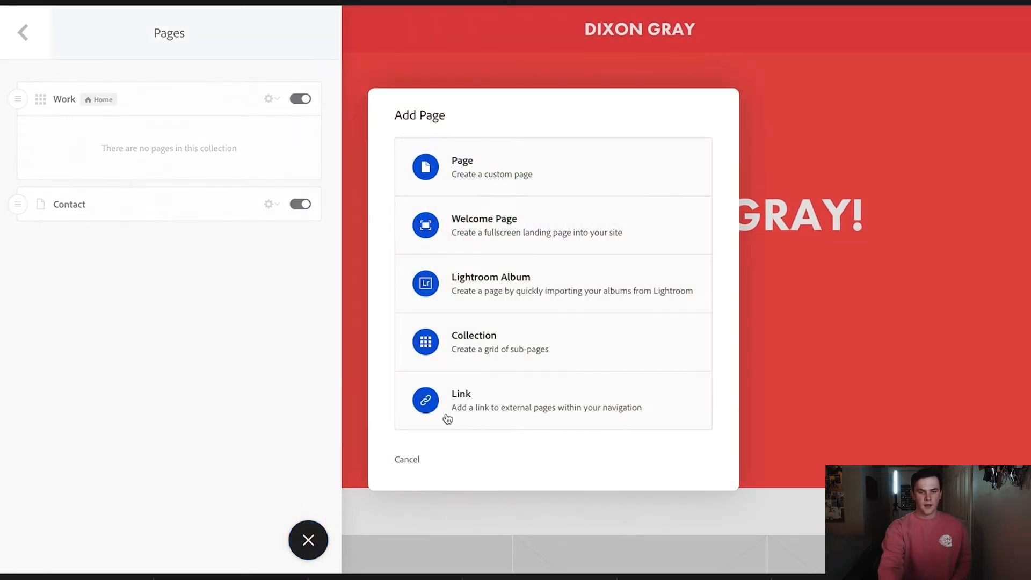
pyautogui.click(504, 175)
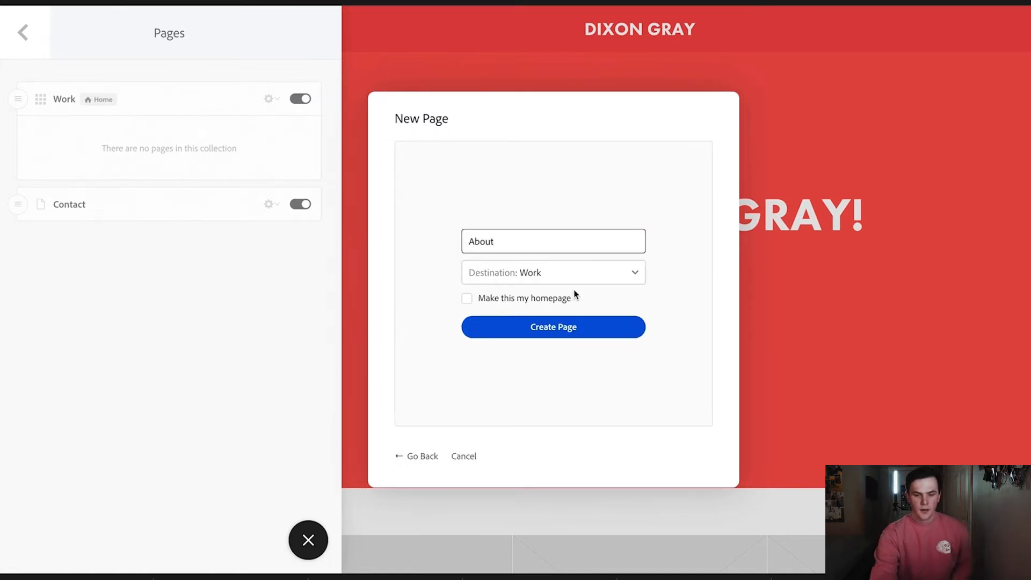
pyautogui.click(635, 277)
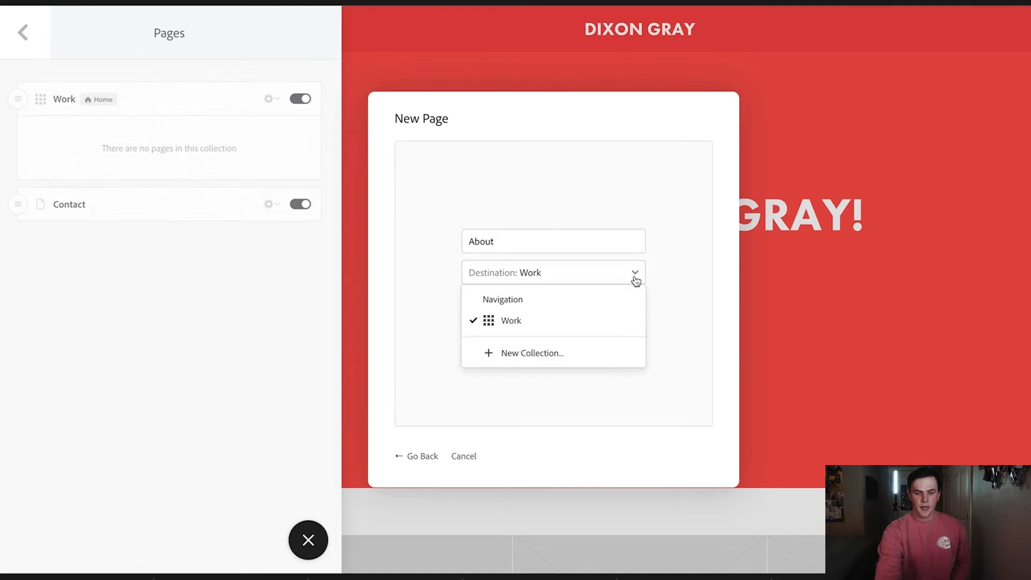
pyautogui.click(628, 299)
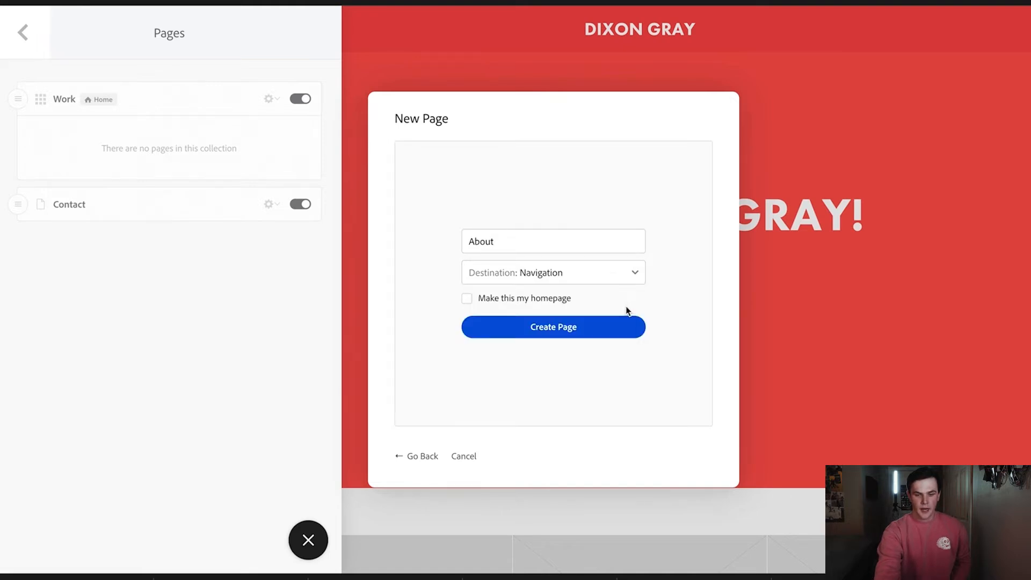
pyautogui.click(563, 334)
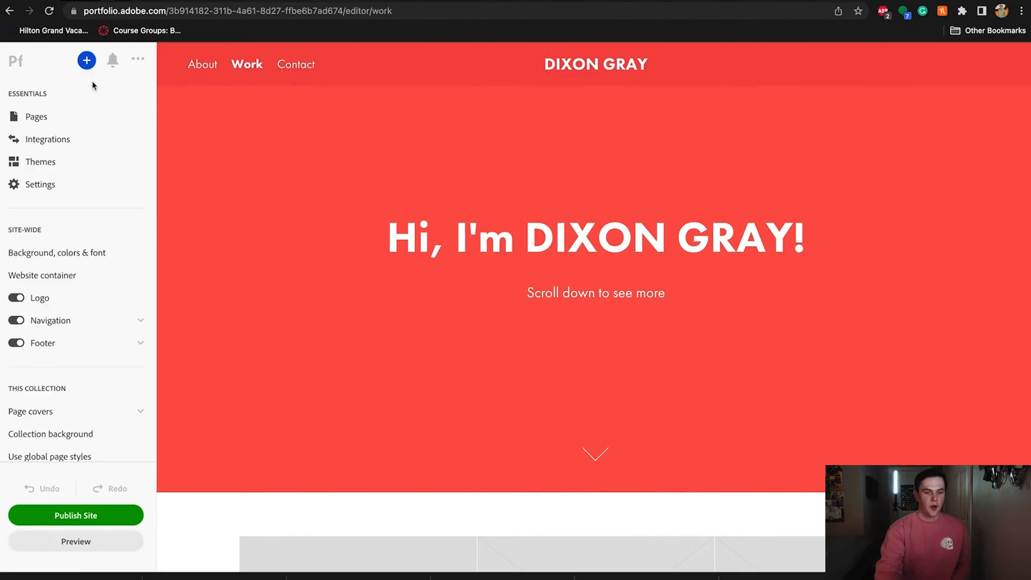
# Step: Move the Work collection above the About page in the site's page order
pyautogui.click(78, 114)
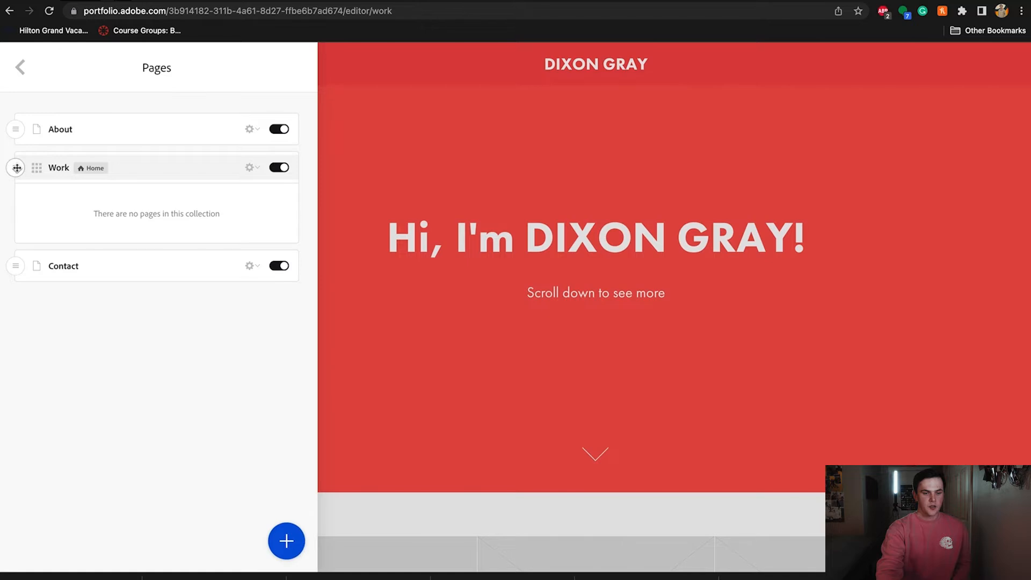
pyautogui.moveTo(17, 167); pyautogui.dragTo(20, 113)
pyautogui.click(428, 470)
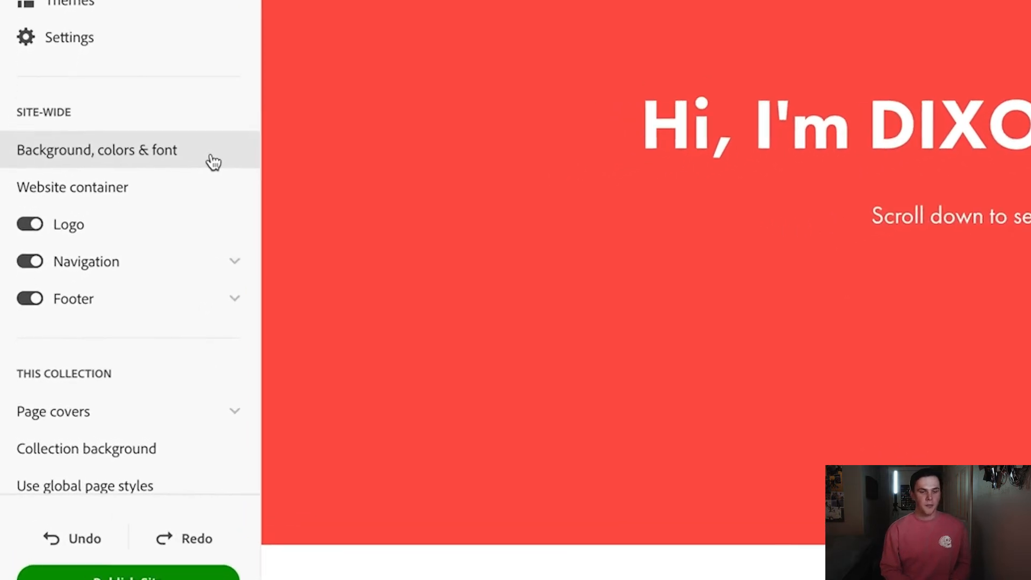
# Step: Try the Light color scheme in the site-wide background, colors and font settings
pyautogui.click(249, 121)
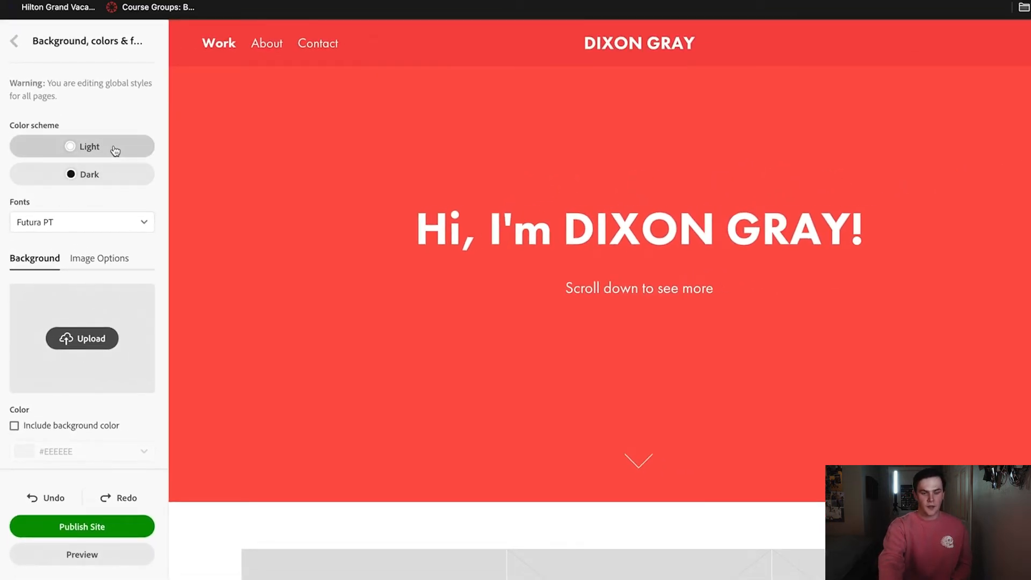
pyautogui.click(115, 150)
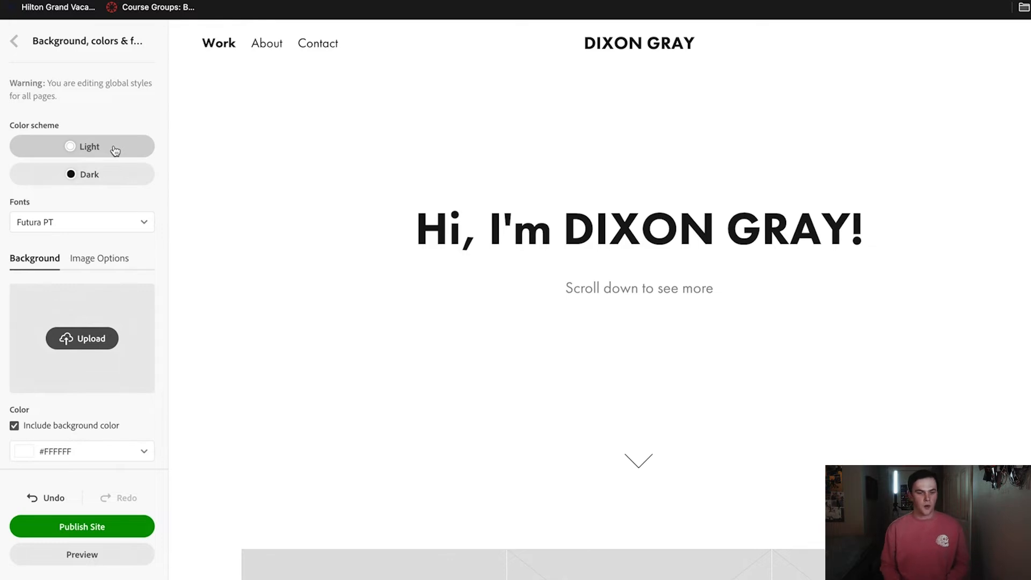
pyautogui.scroll(-1, 137, 253)
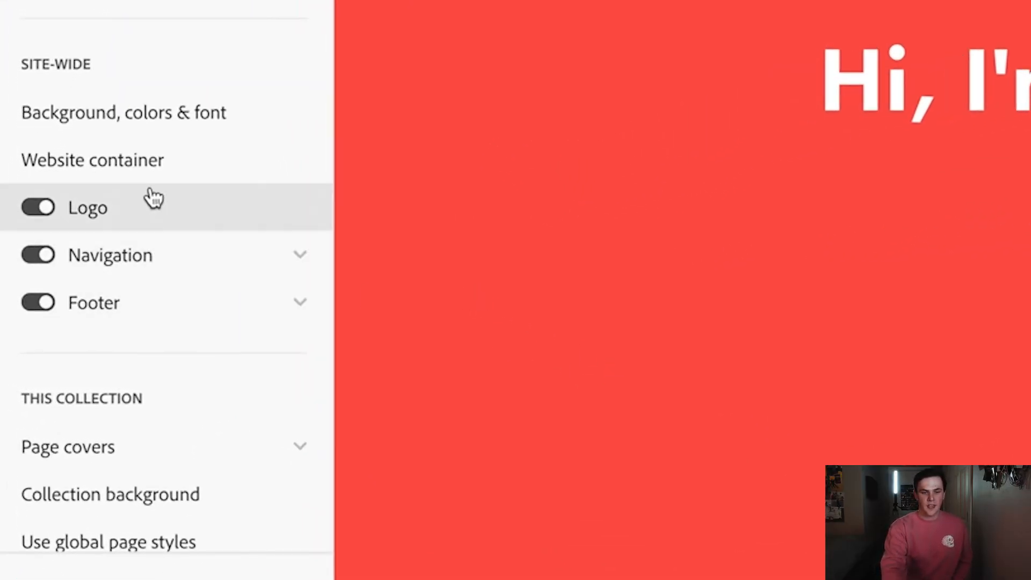
# Step: Turn the site-wide logo off and back on, and do the same for the navigation
pyautogui.click(38, 207)
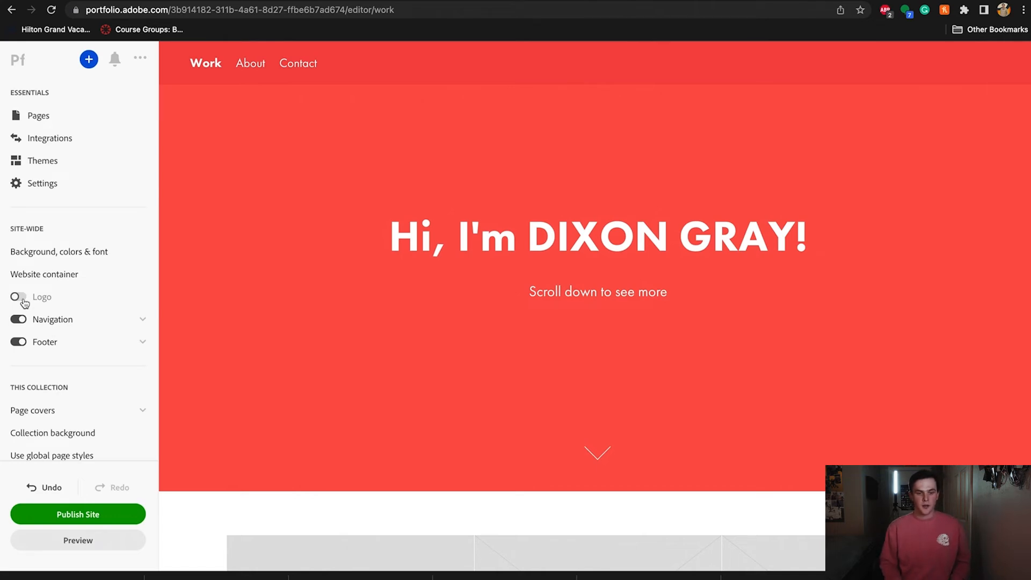
pyautogui.click(24, 301)
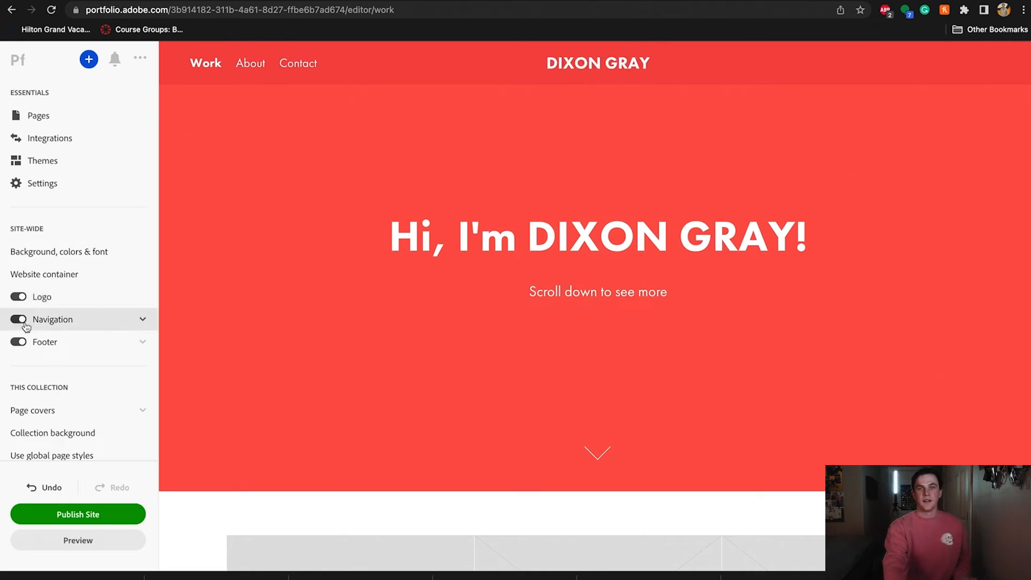
pyautogui.click(24, 322)
pyautogui.click(23, 323)
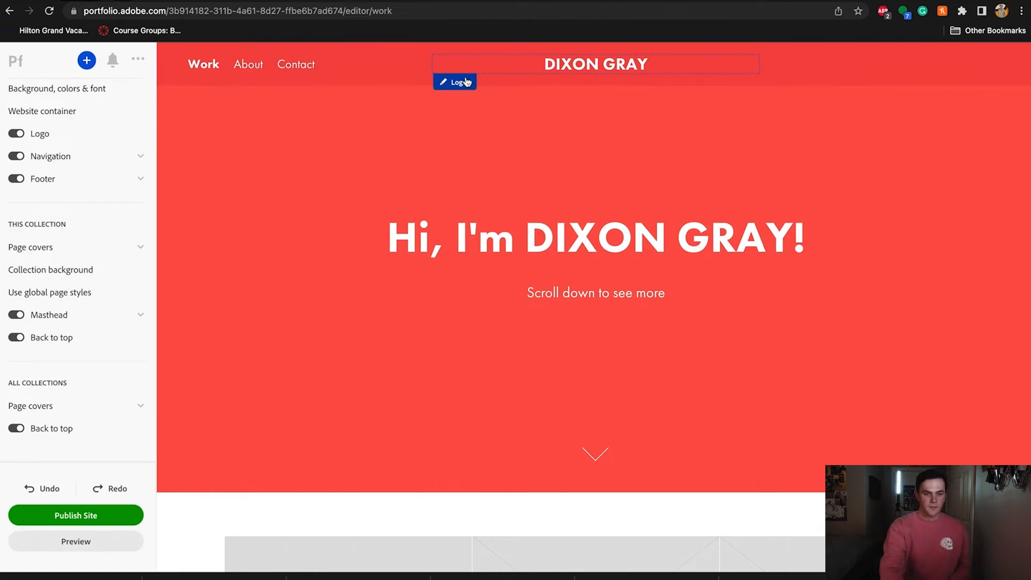
# Step: Switch the site logo from text to an image, using the white DJ logo, and adjust its zoom
pyautogui.click(467, 82)
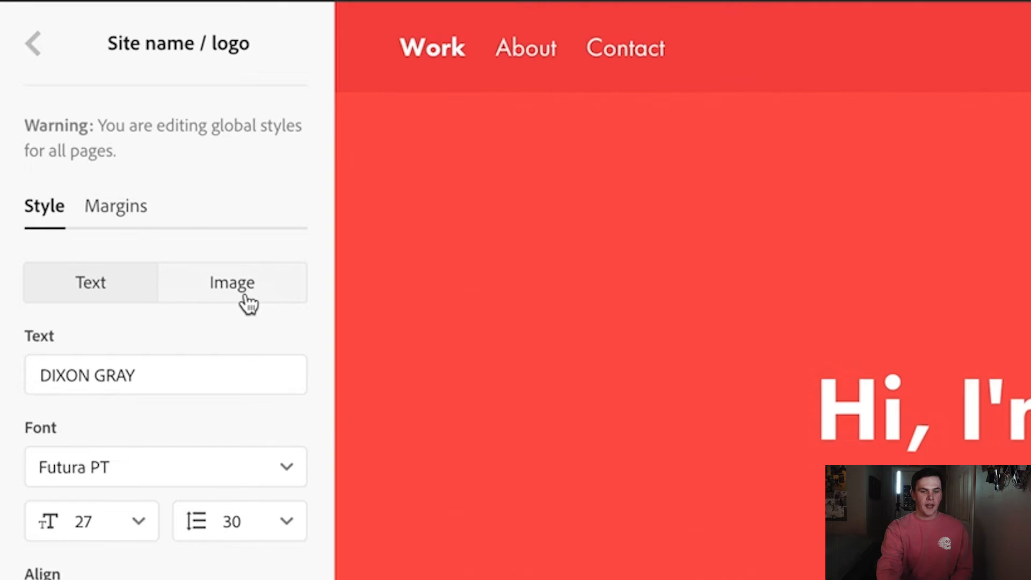
pyautogui.click(246, 298)
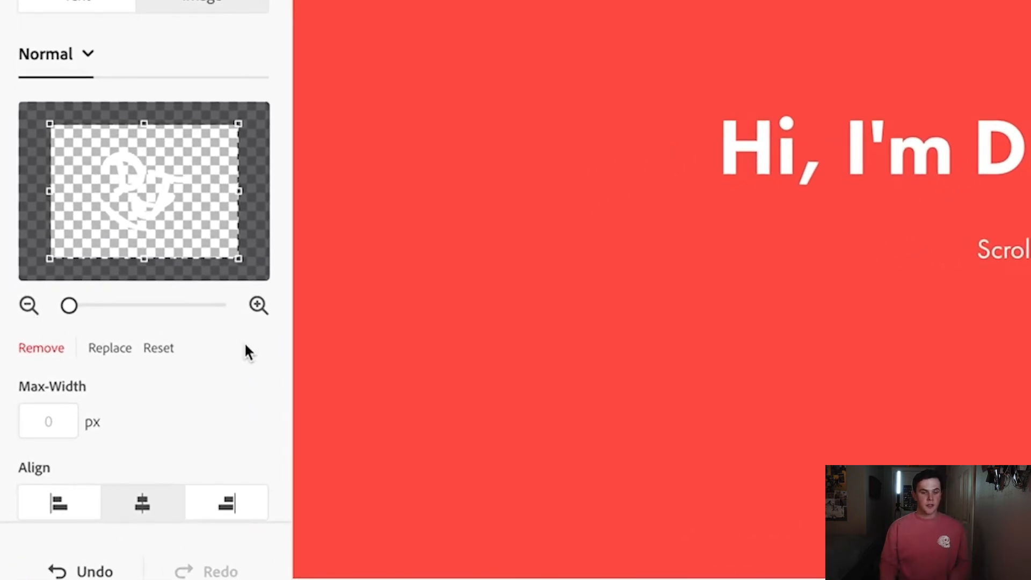
pyautogui.moveTo(68, 309); pyautogui.dragTo(74, 311)
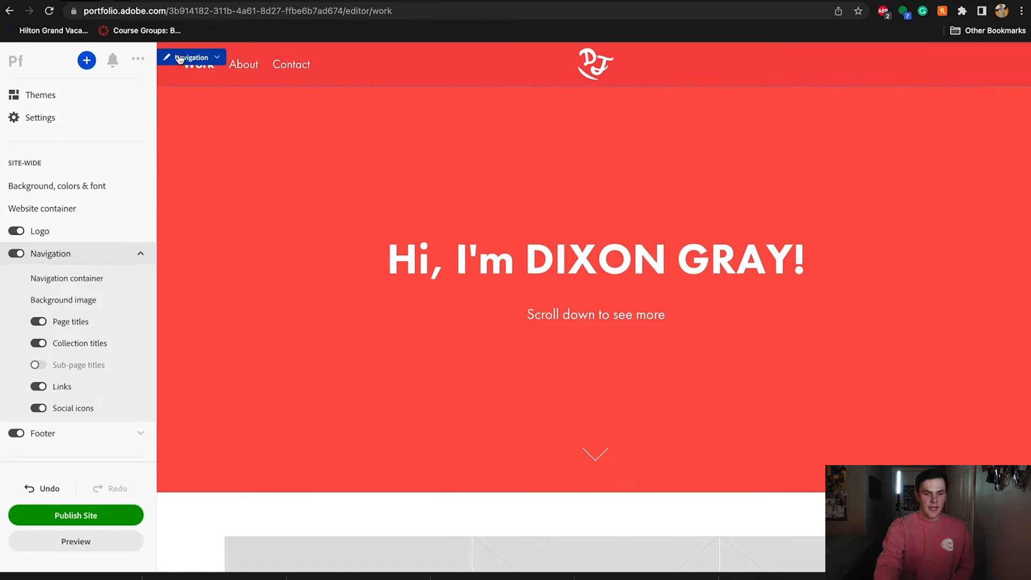
# Step: Change the navigation container's background color to a saturated dark orange
pyautogui.click(180, 60)
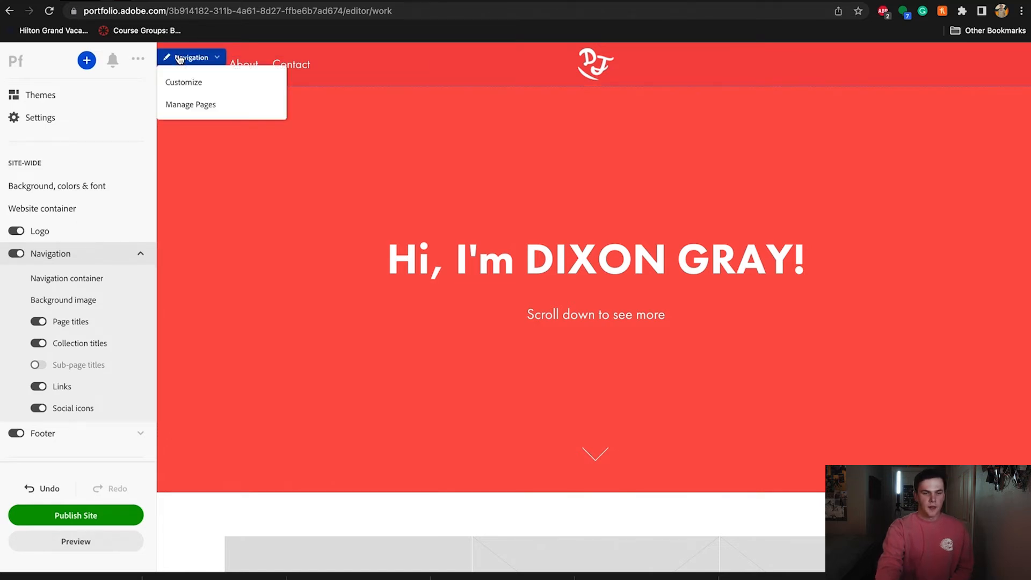
pyautogui.click(190, 87)
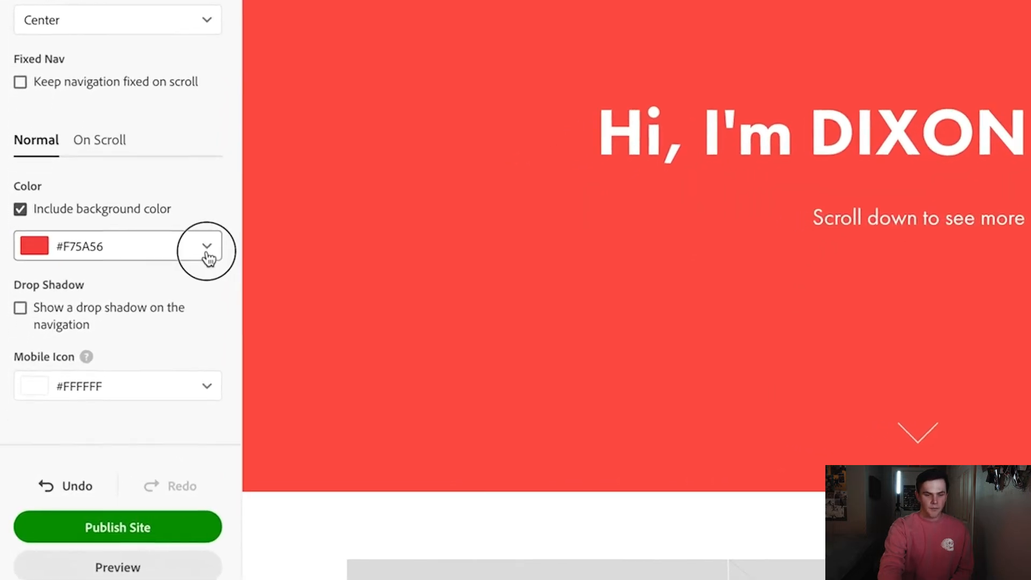
pyautogui.click(207, 247)
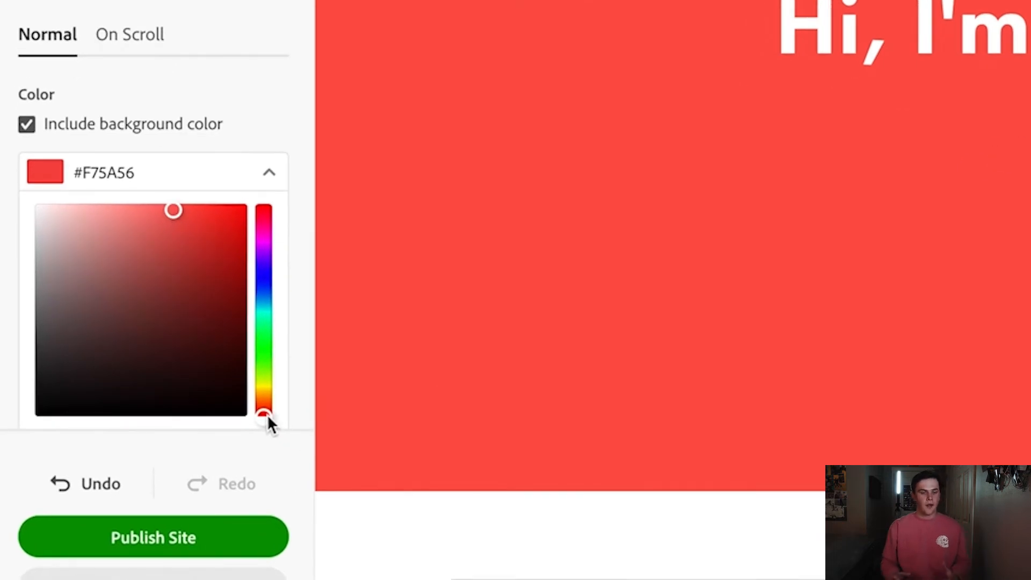
pyautogui.moveTo(267, 414)
pyautogui.mouseDown()
pyautogui.moveTo(267, 399)
pyautogui.moveTo(264, 416)
pyautogui.mouseUp()
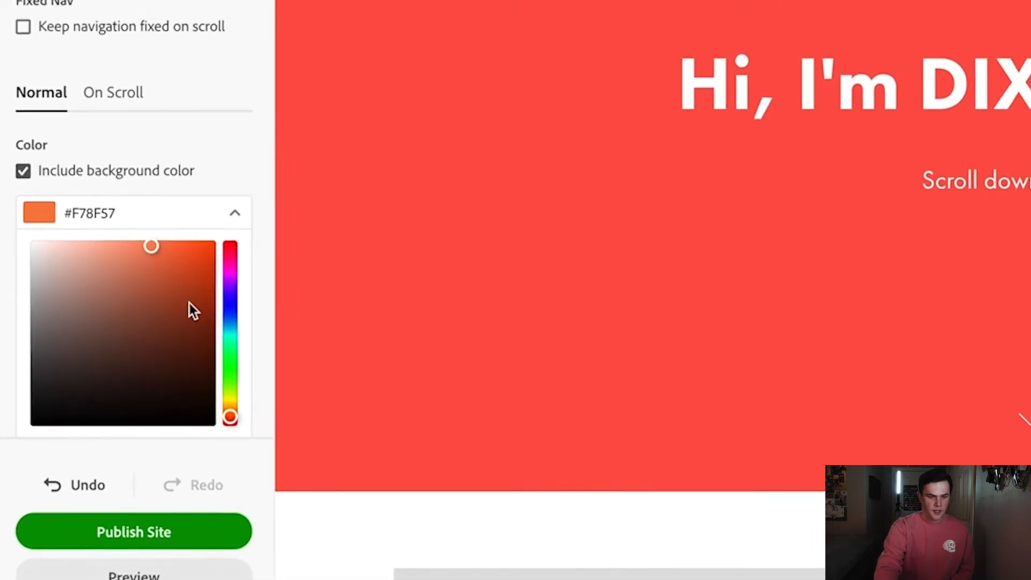
pyautogui.moveTo(152, 247); pyautogui.dragTo(181, 261)
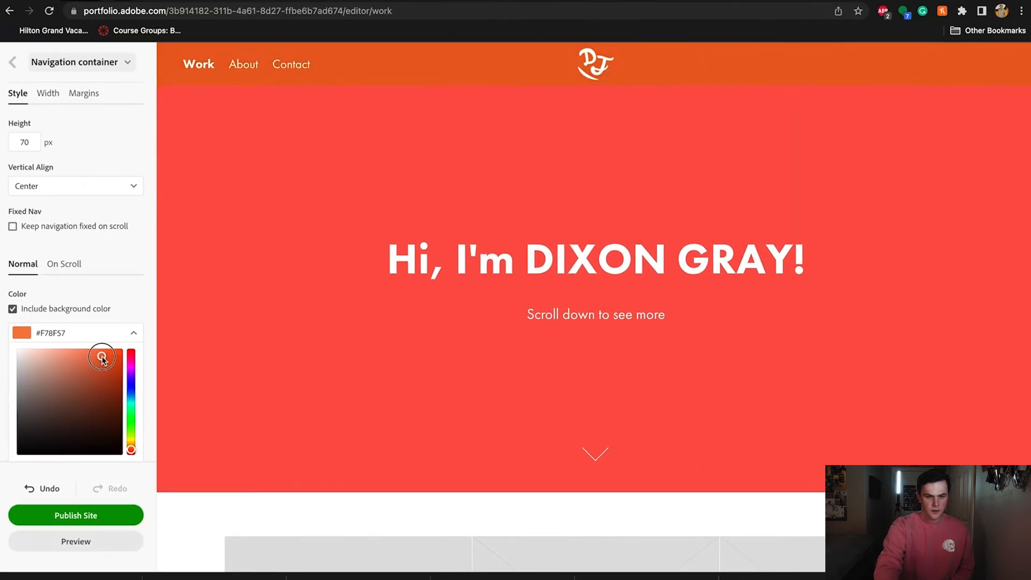
pyautogui.moveTo(103, 359); pyautogui.dragTo(103, 357)
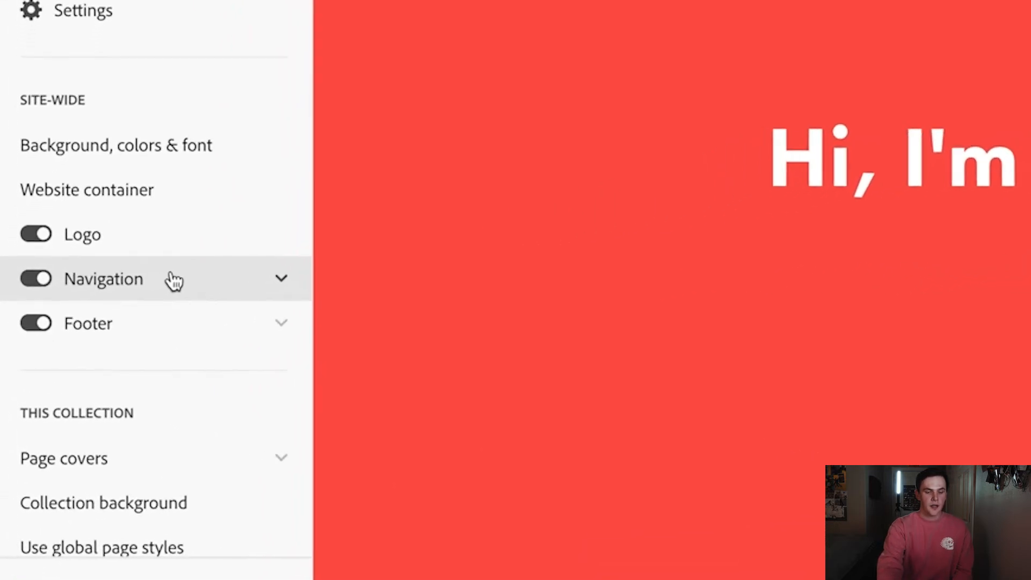
# Step: Add the LinkedIn and Instagram profiles to the navigation's social icons
pyautogui.click(253, 246)
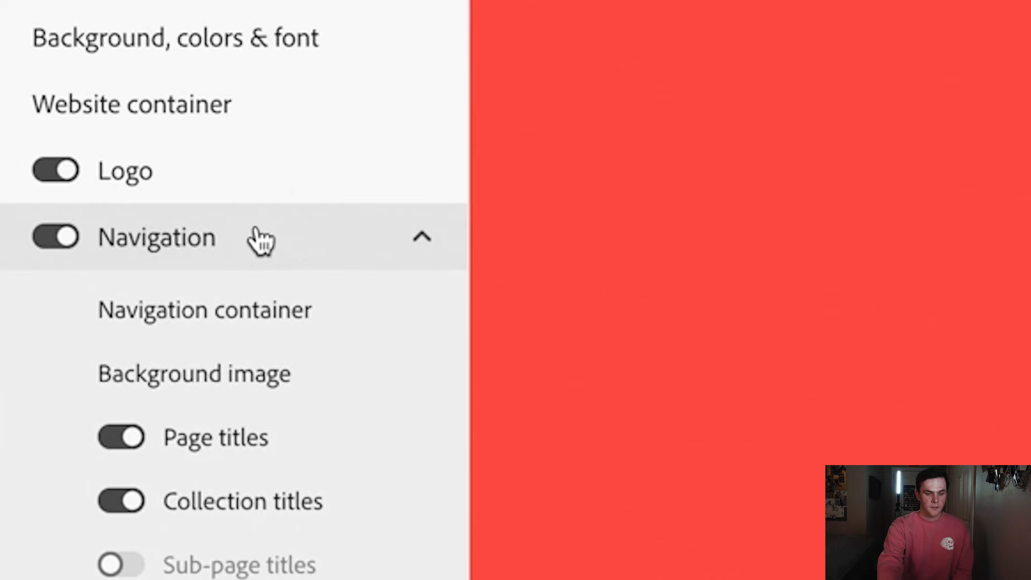
pyautogui.scroll(-5, 250, 448)
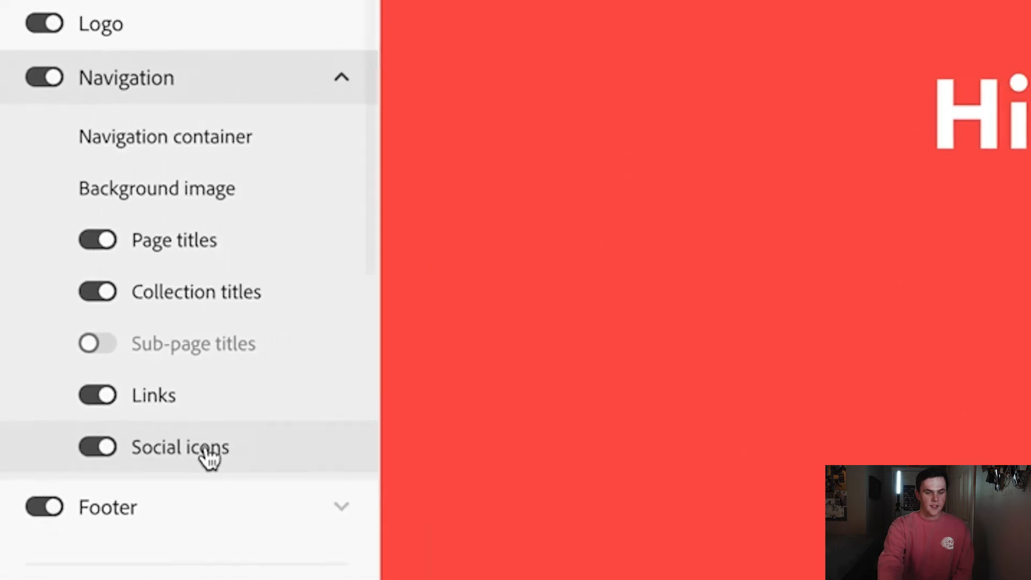
pyautogui.click(255, 464)
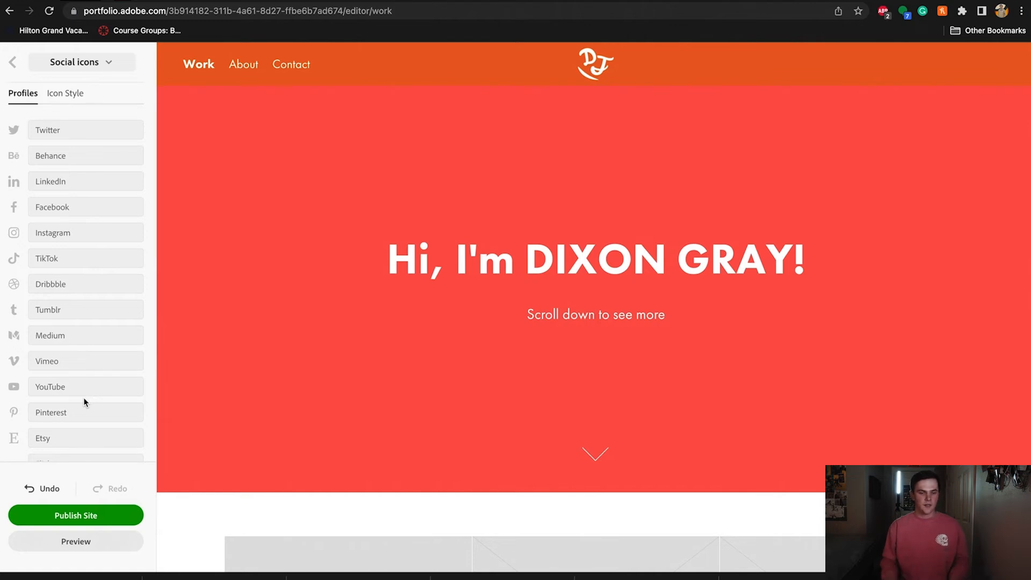
pyautogui.scroll(-5, 84, 401)
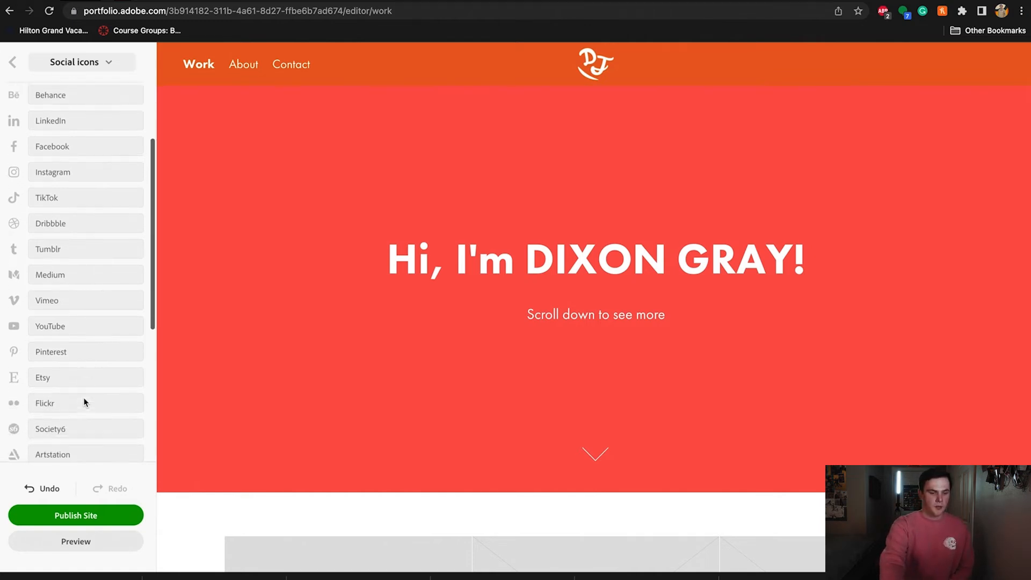
pyautogui.scroll(-4, 84, 397)
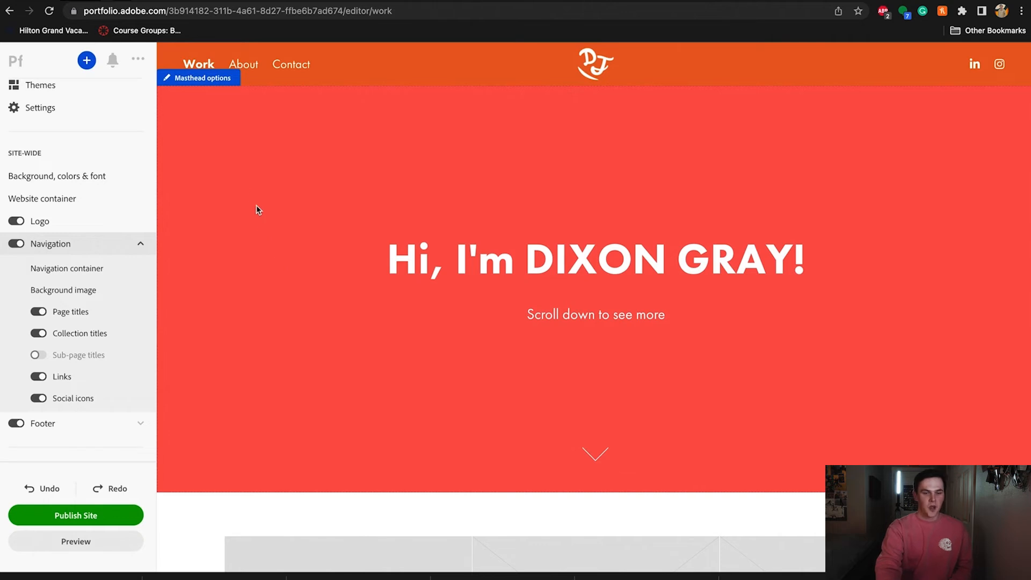
# Step: Give the masthead a background image, using the photo of two people
pyautogui.click(215, 90)
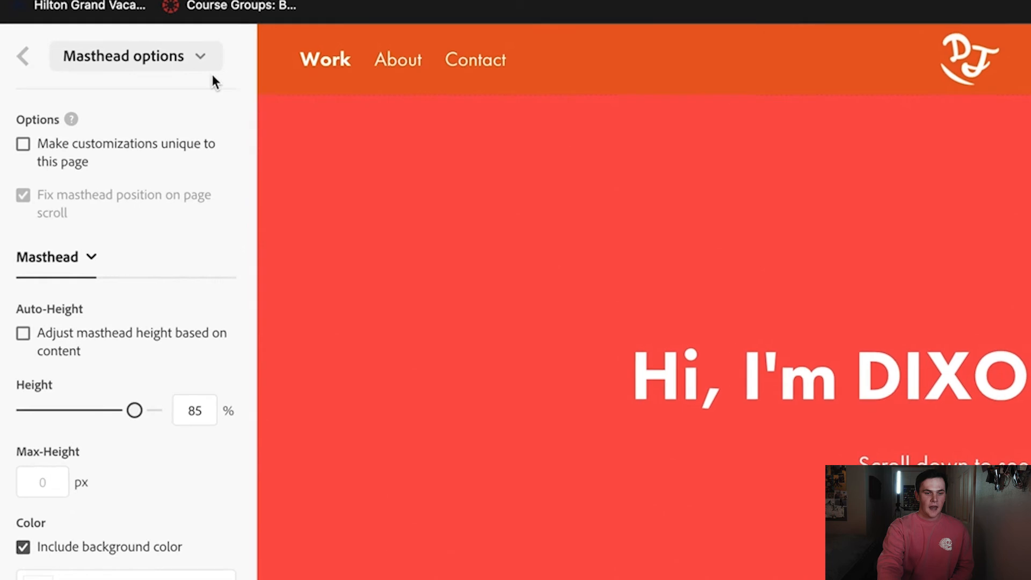
pyautogui.click(223, 70)
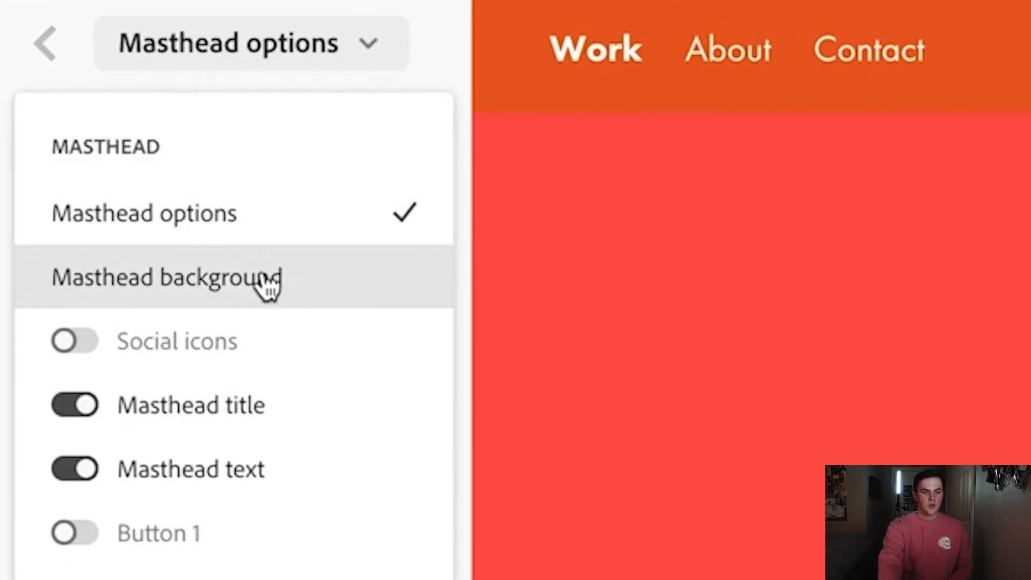
pyautogui.click(284, 297)
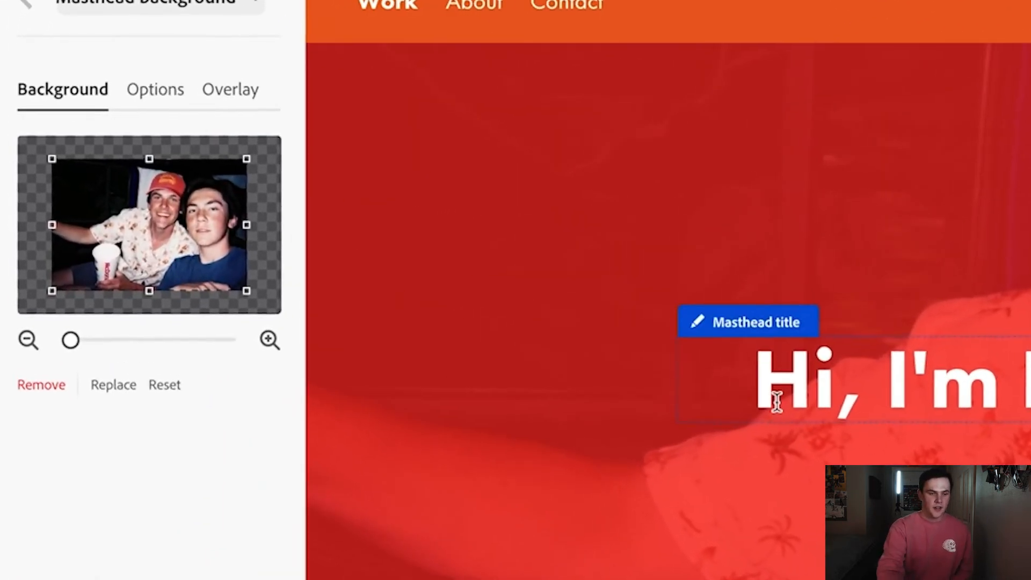
# Step: Set the masthead background overlay's opacity to 70% and shift its color hue to a reddish orange
pyautogui.click(242, 100)
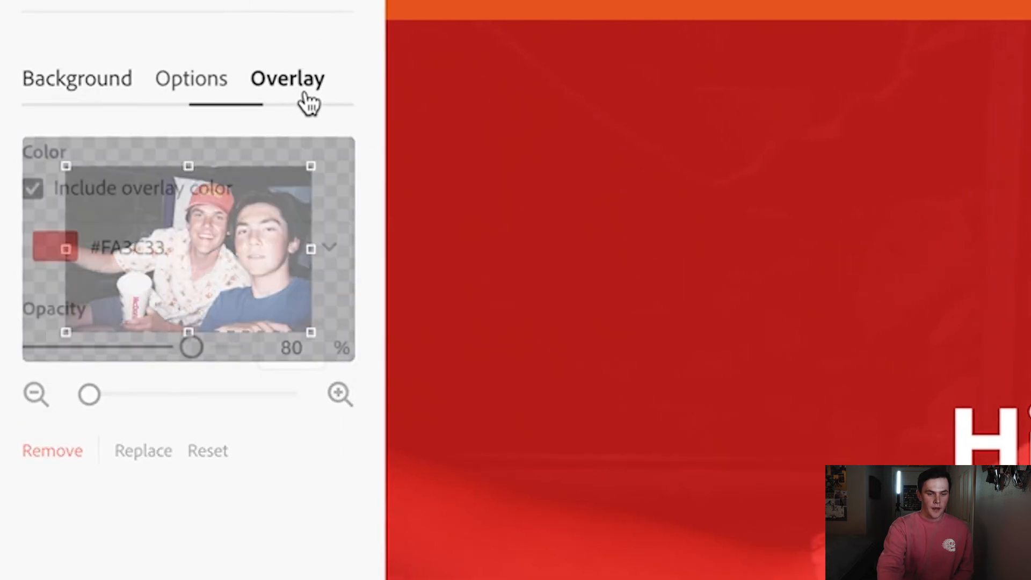
pyautogui.moveTo(190, 350)
pyautogui.mouseDown()
pyautogui.moveTo(134, 351)
pyautogui.moveTo(175, 349)
pyautogui.mouseUp()
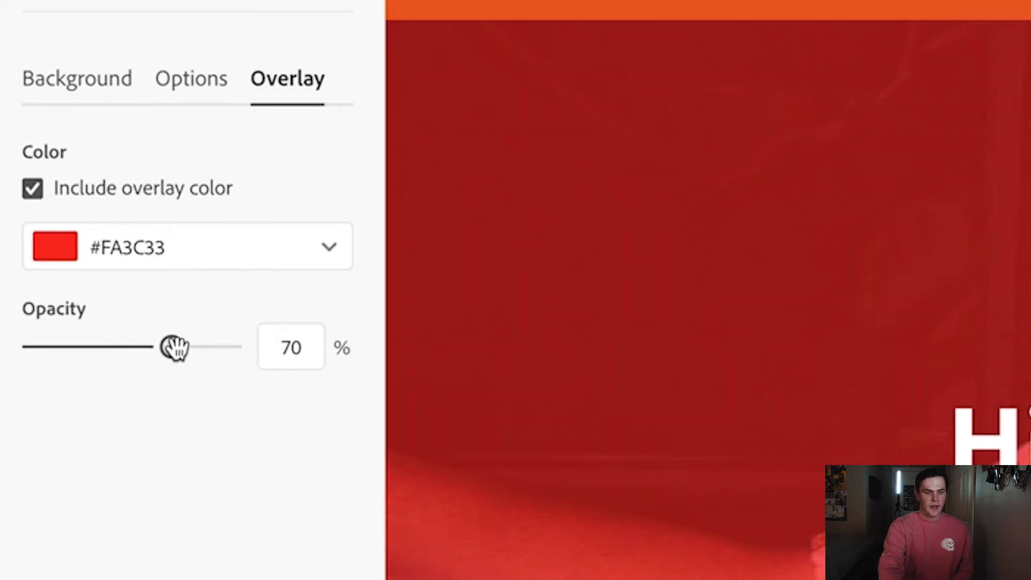
pyautogui.click(323, 252)
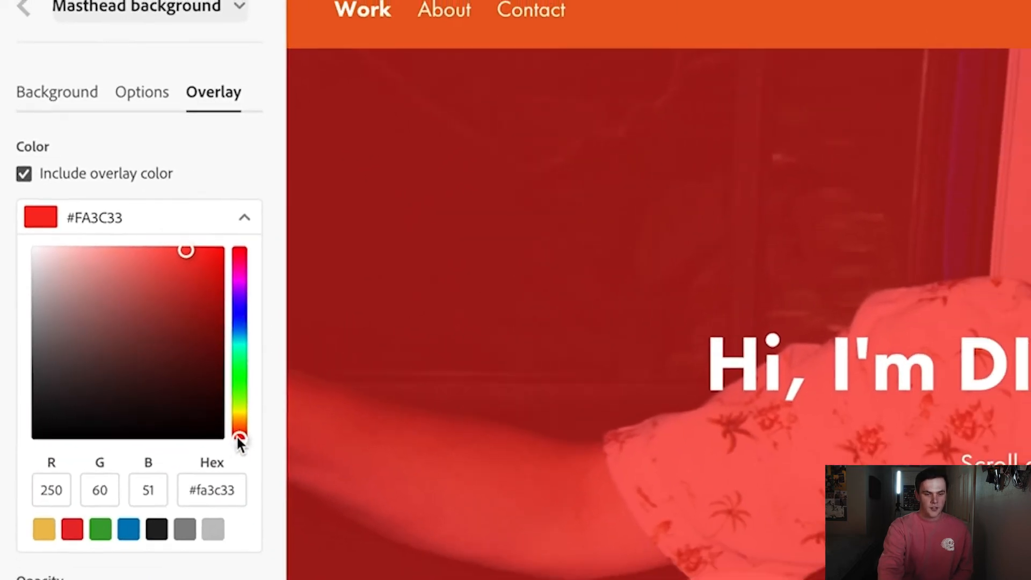
pyautogui.moveTo(239, 439); pyautogui.dragTo(240, 431)
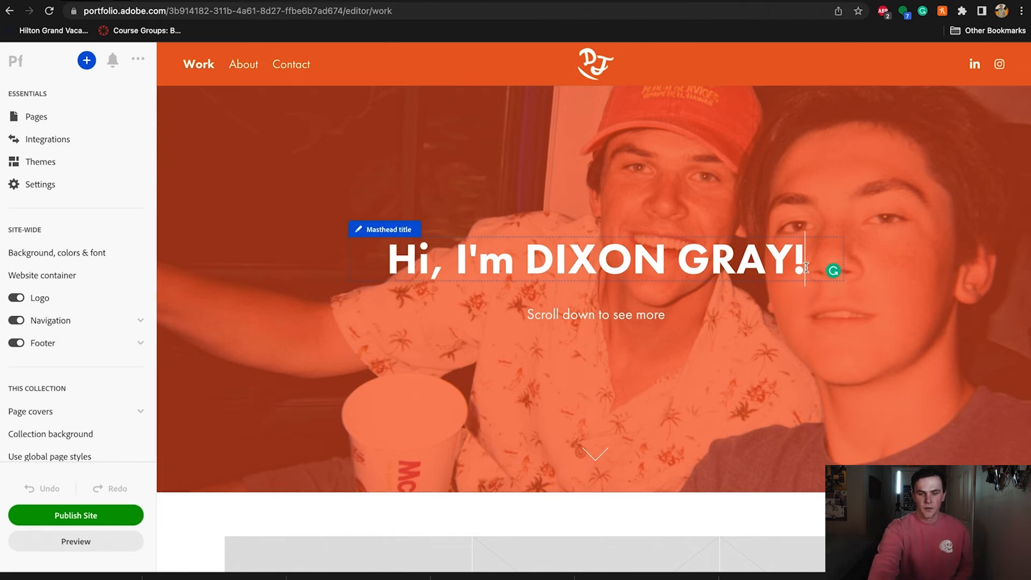
# Step: Replace the full name in the masthead title with the owner's initials and surname, dropping the exclamation mark
pyautogui.press('BackSpace')
pyautogui.press('BackSpace')
pyautogui.press('BackSpace')
pyautogui.press('BackSpace')
pyautogui.press('BackSpace')
pyautogui.press('BackSpace')
pyautogui.press('BackSpace')
pyautogui.press('BackSpace')
pyautogui.press('BackSpace')
pyautogui.press('BackSpace')
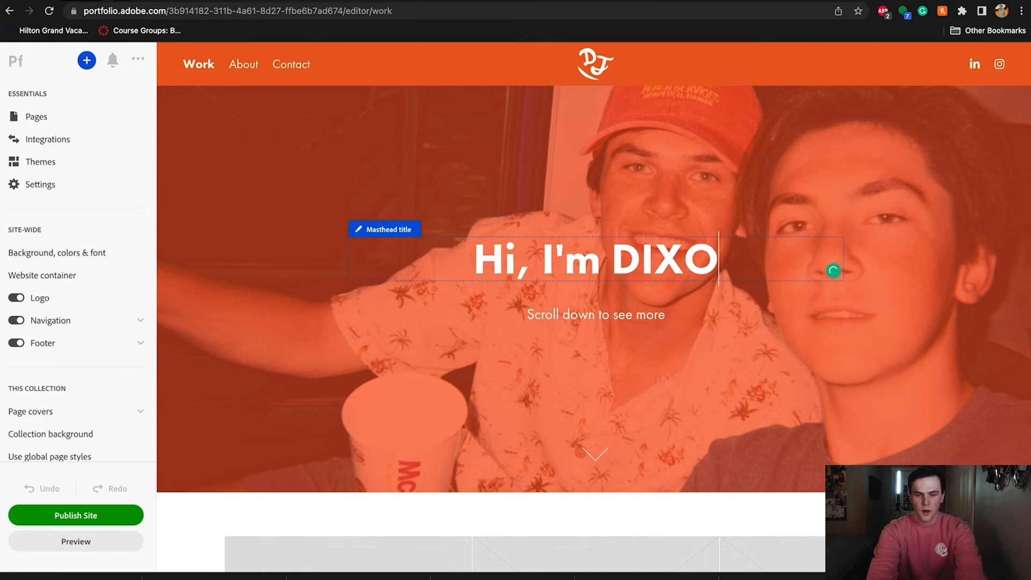
pyautogui.write('J Gray')
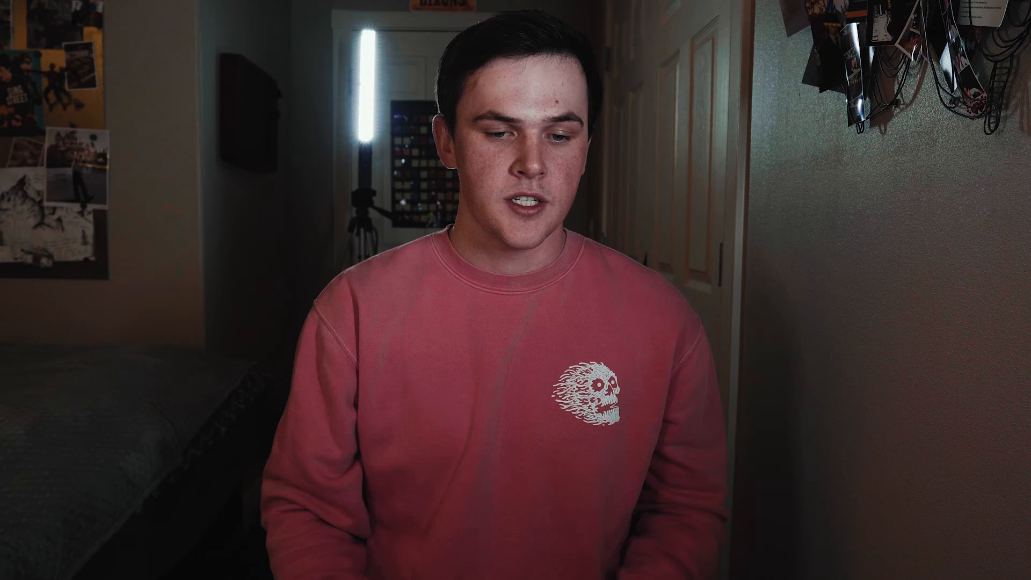
# Step: Create a new custom page titled Video inside the Work collection
pyautogui.scroll(-3, 640, 513)
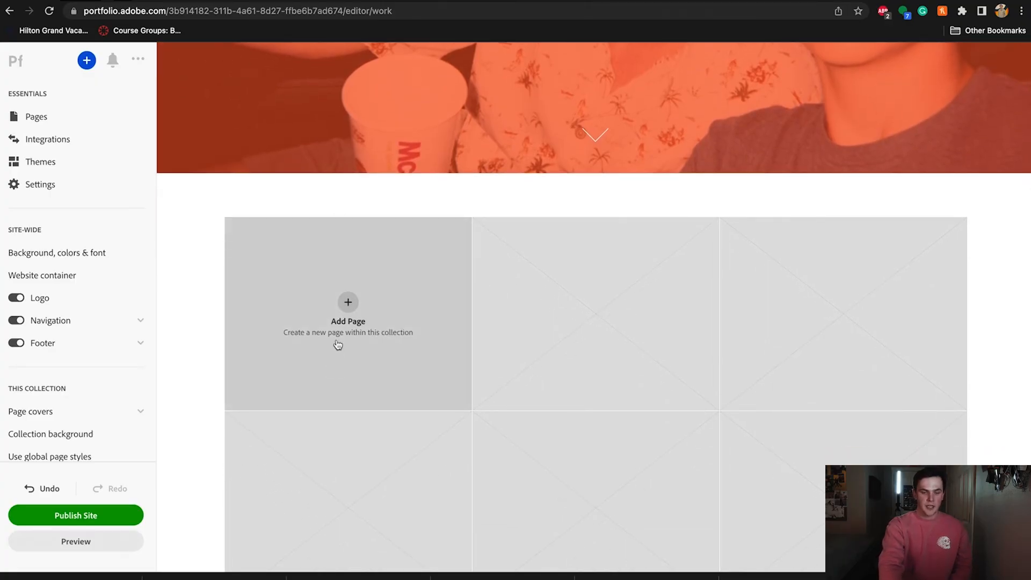
pyautogui.click(345, 303)
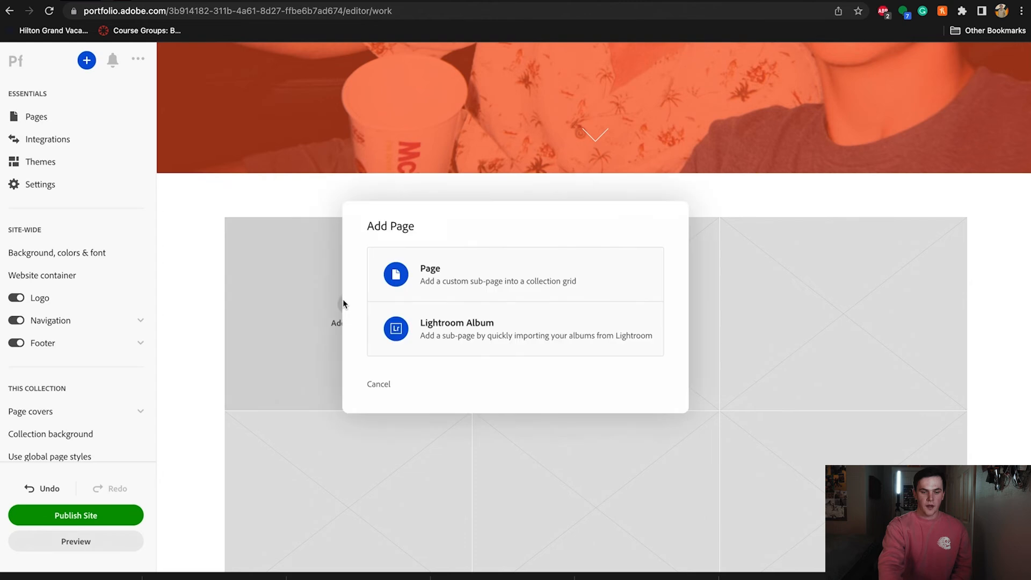
pyautogui.click(412, 286)
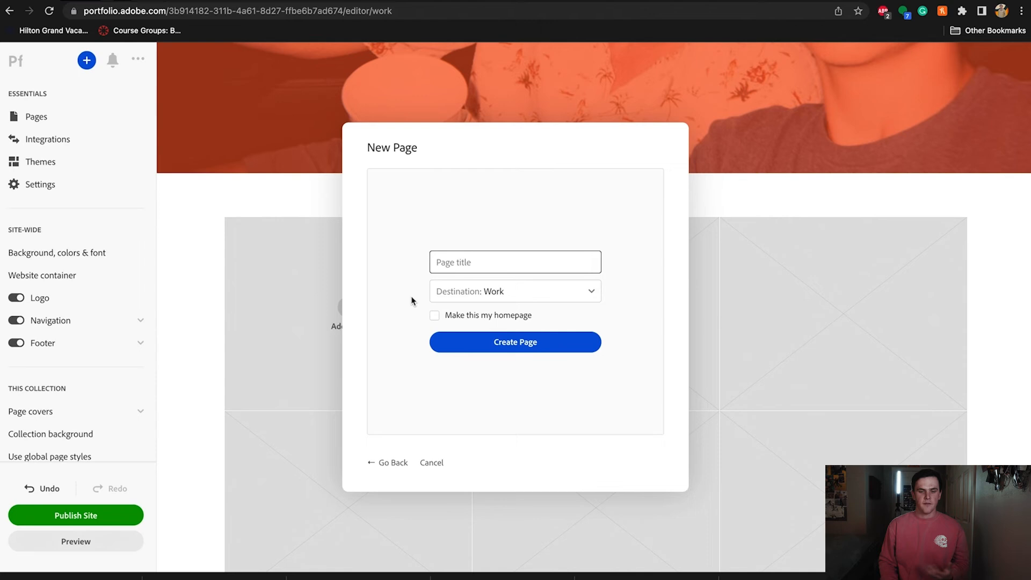
pyautogui.write('Video')
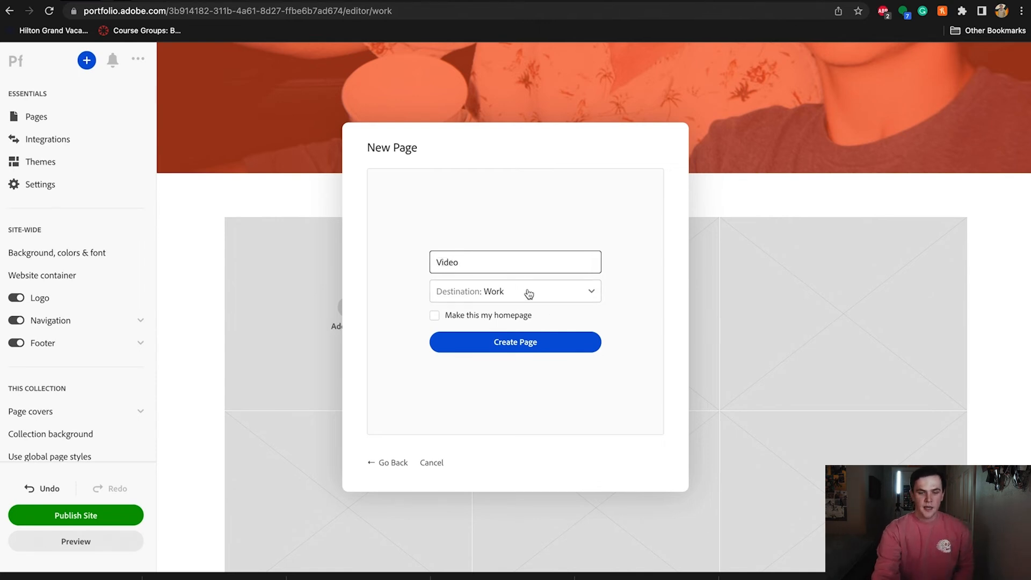
pyautogui.click(531, 344)
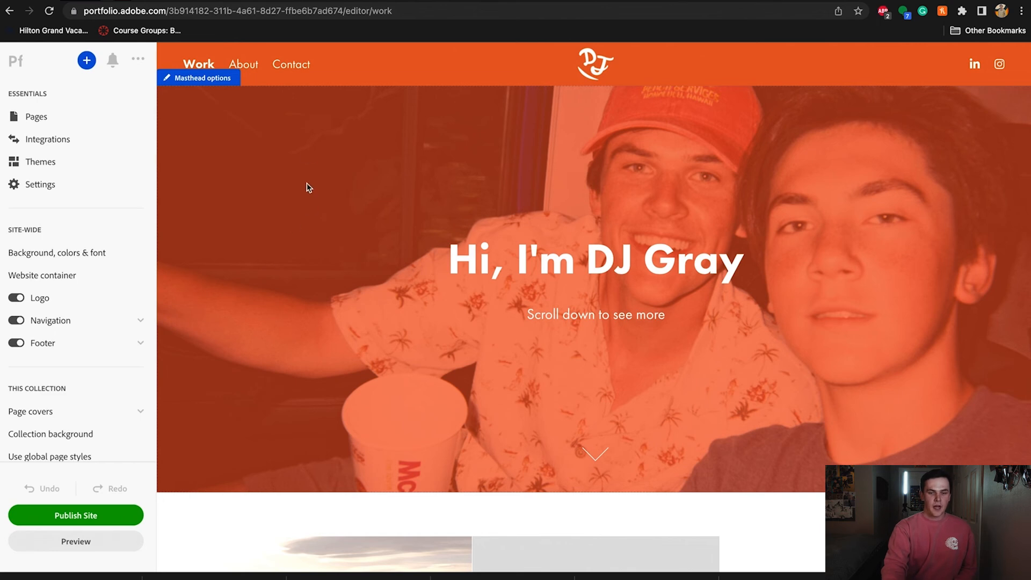
# Step: Go to the Contact page and open the customization options of its contact form
pyautogui.click(290, 69)
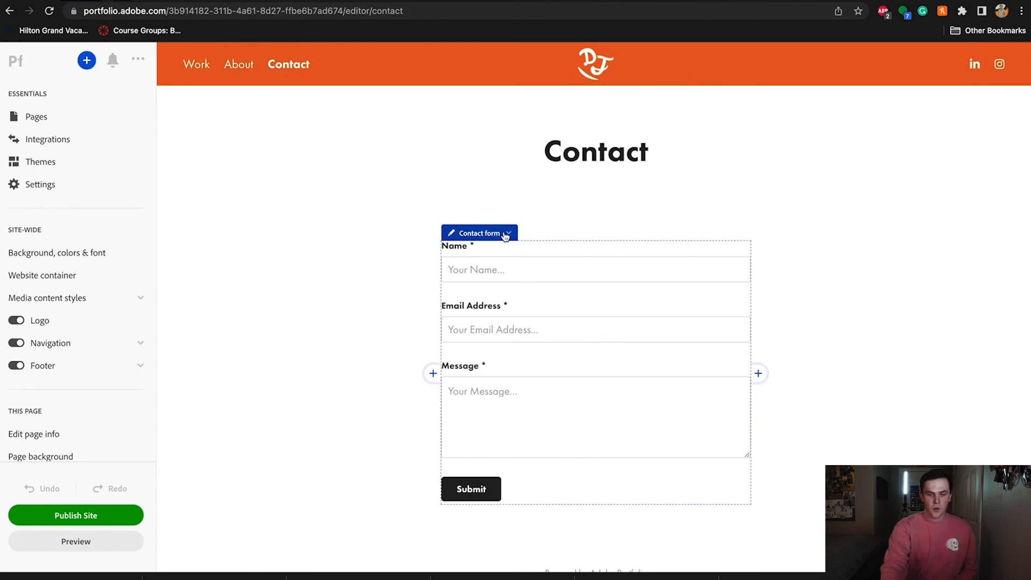
pyautogui.click(509, 234)
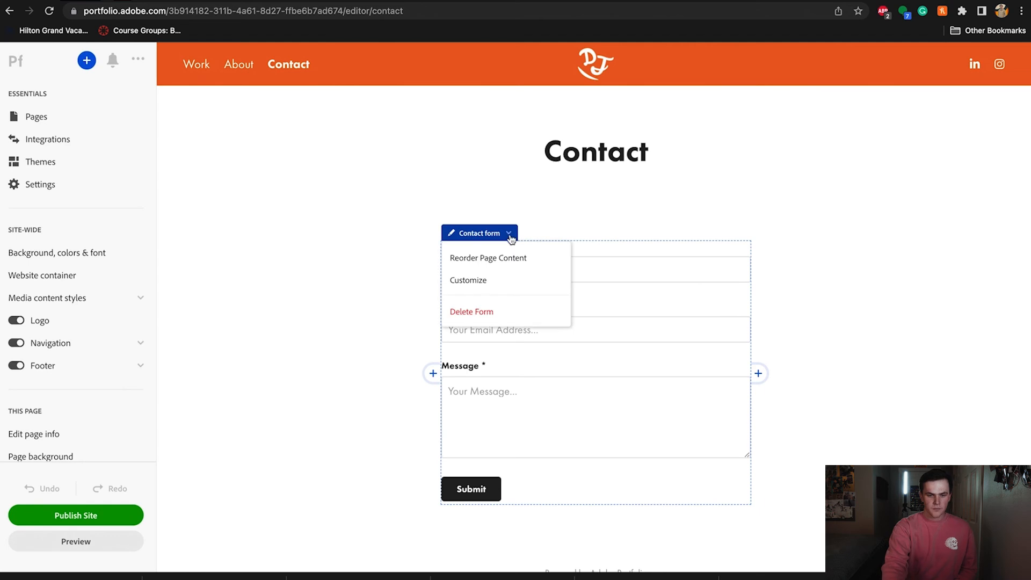
pyautogui.click(505, 280)
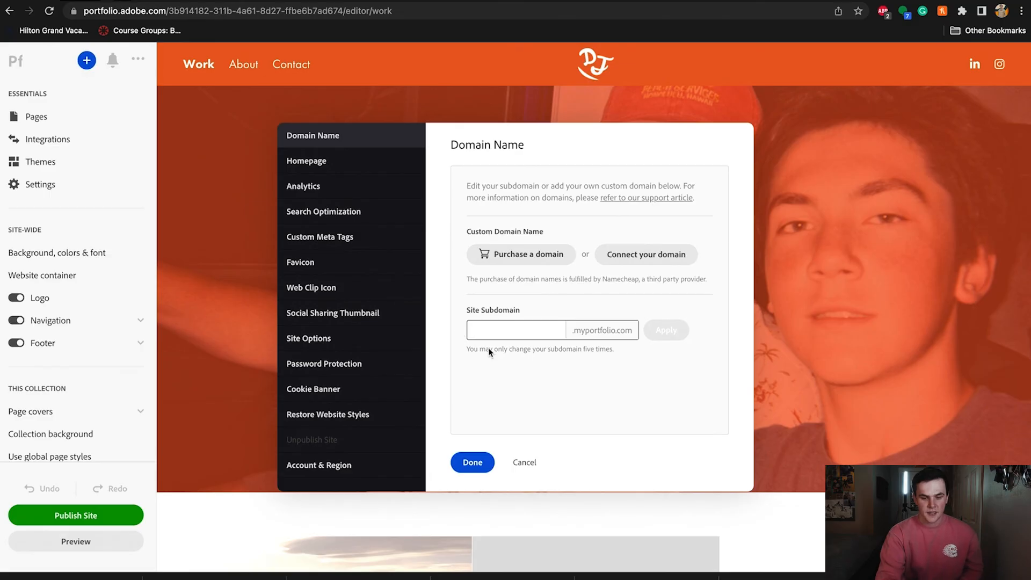
# Step: Enter the owner's chosen name as the site's myportfolio.com subdomain in the domain name settings
pyautogui.write('dj')
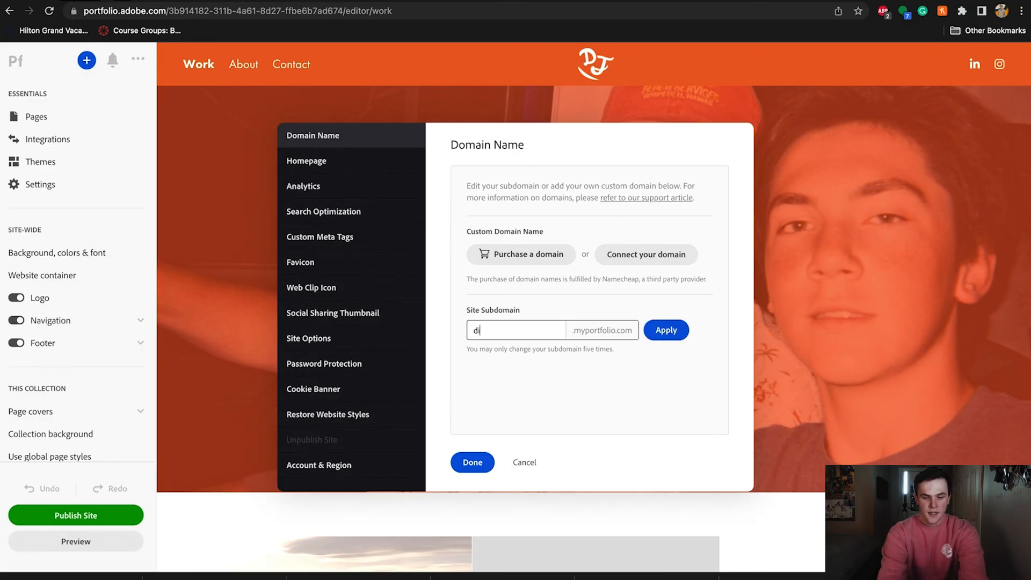